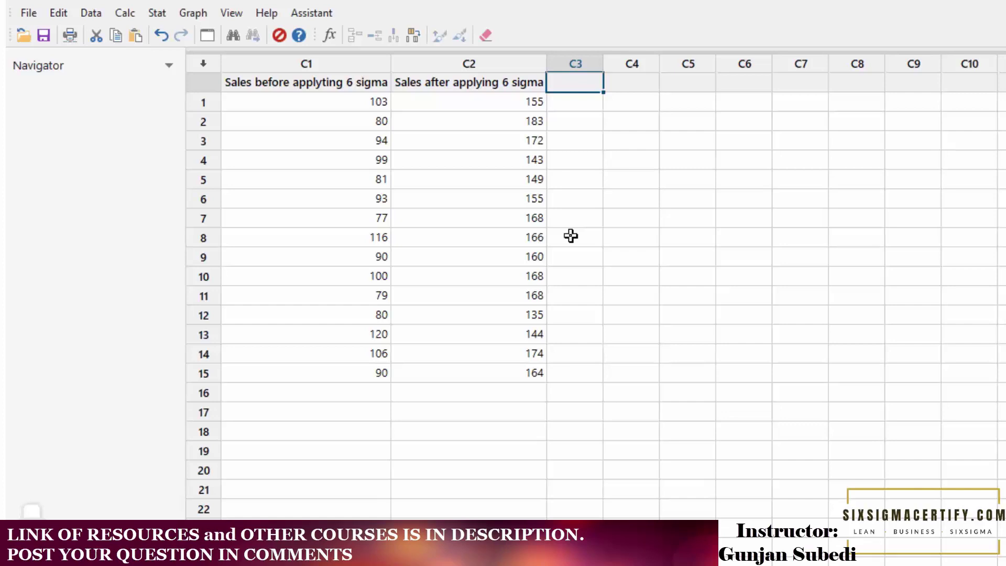
In the Calculator, store into Difference the expression 'Sales after applying 6 sigma' - 'Sales before applyting 6 sigma'
{"action": "left_click", "coordinate": [123, 14]}
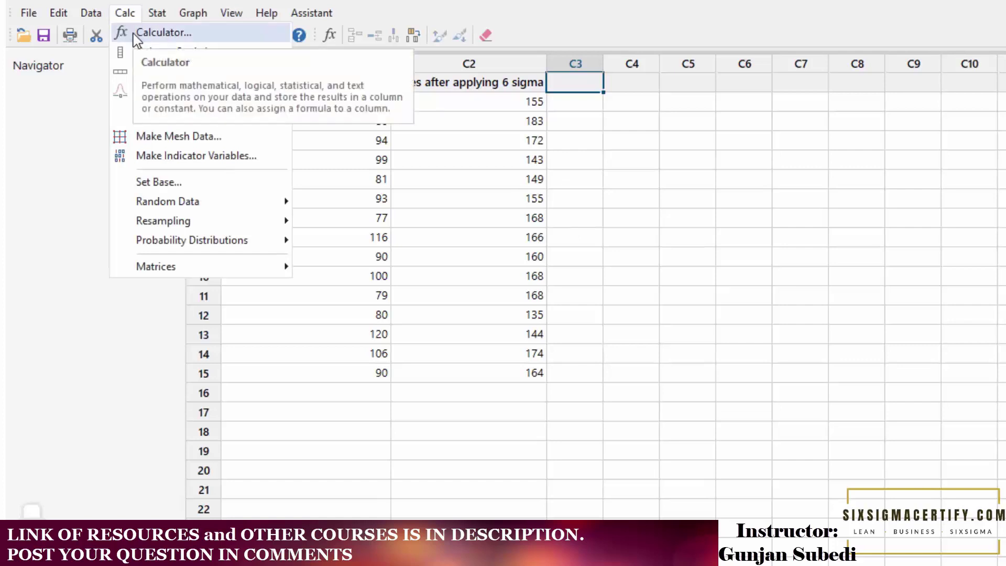
{"action": "left_click", "coordinate": [135, 36]}
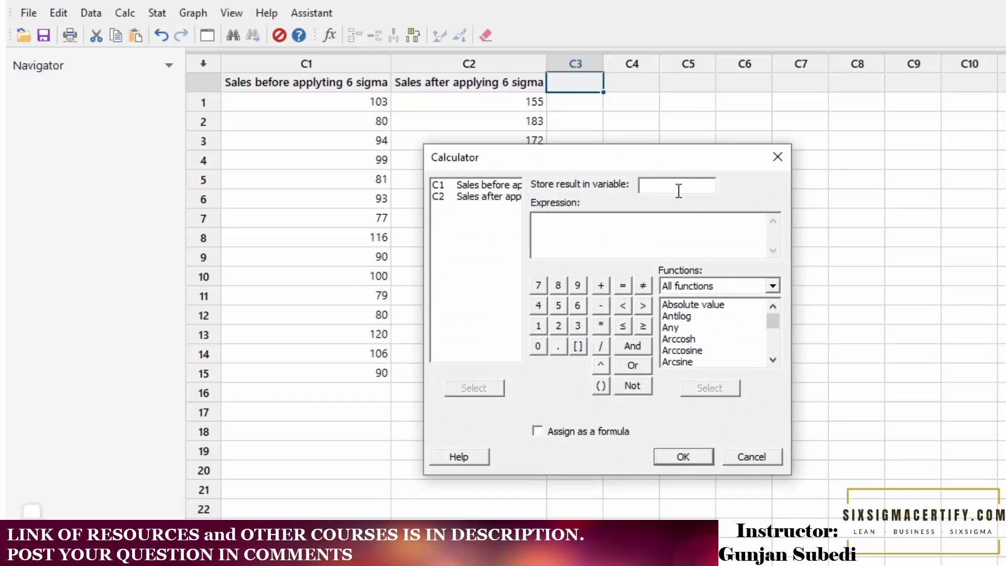
{"action": "type", "text": "Difference"}
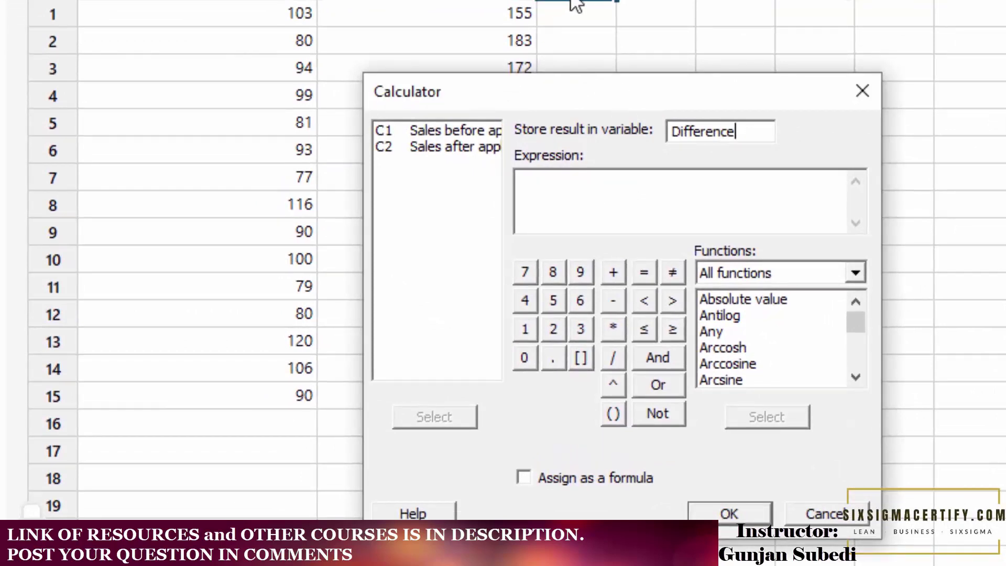
{"action": "left_click", "coordinate": [519, 181]}
{"action": "double_click", "coordinate": [456, 147]}
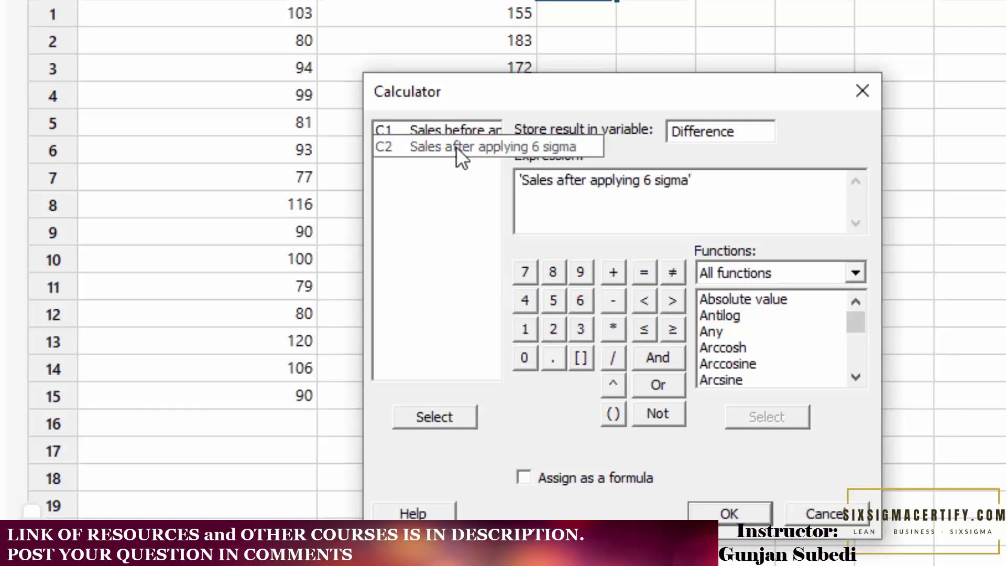
{"action": "type", "text": "-"}
{"action": "double_click", "coordinate": [456, 130]}
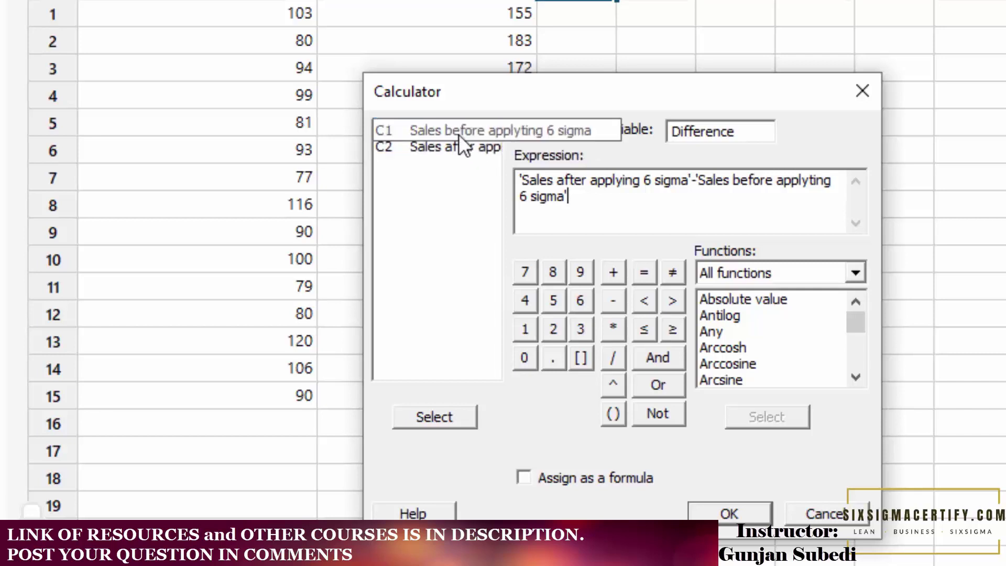
Rebuild the expression as sales after minus sales before, using the Select button
{"action": "left_click", "coordinate": [458, 133]}
{"action": "left_click_drag", "start_coordinate": [620, 206], "coordinate": [166, 115]}
{"action": "key", "text": "Delete"}
{"action": "left_click", "coordinate": [464, 147]}
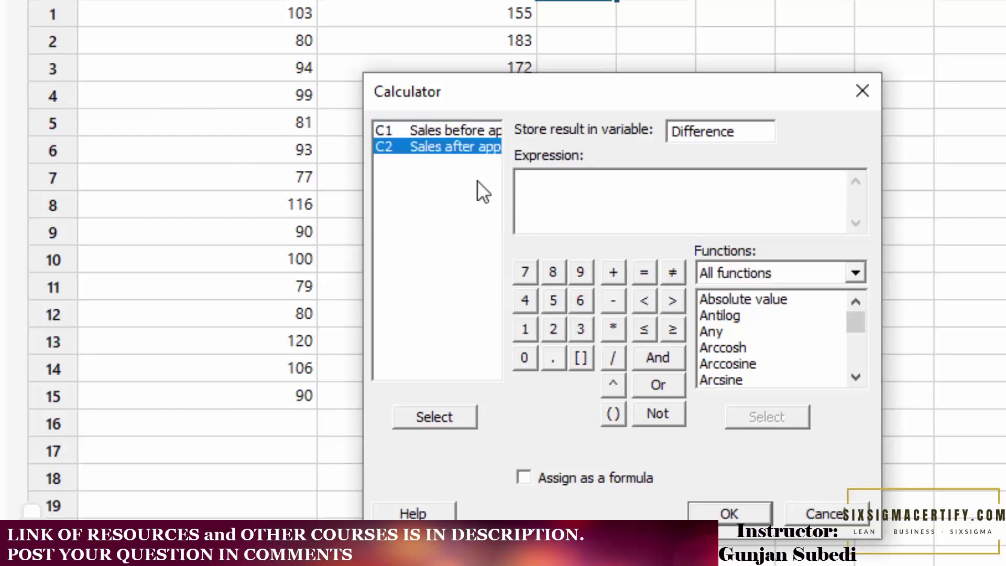
{"action": "left_click", "coordinate": [424, 416]}
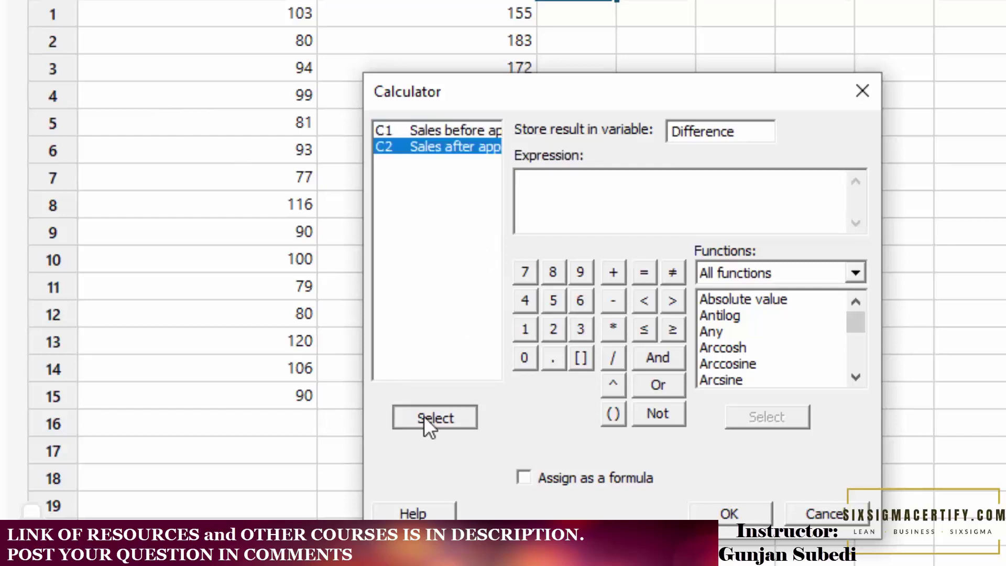
{"action": "left_click", "coordinate": [614, 302]}
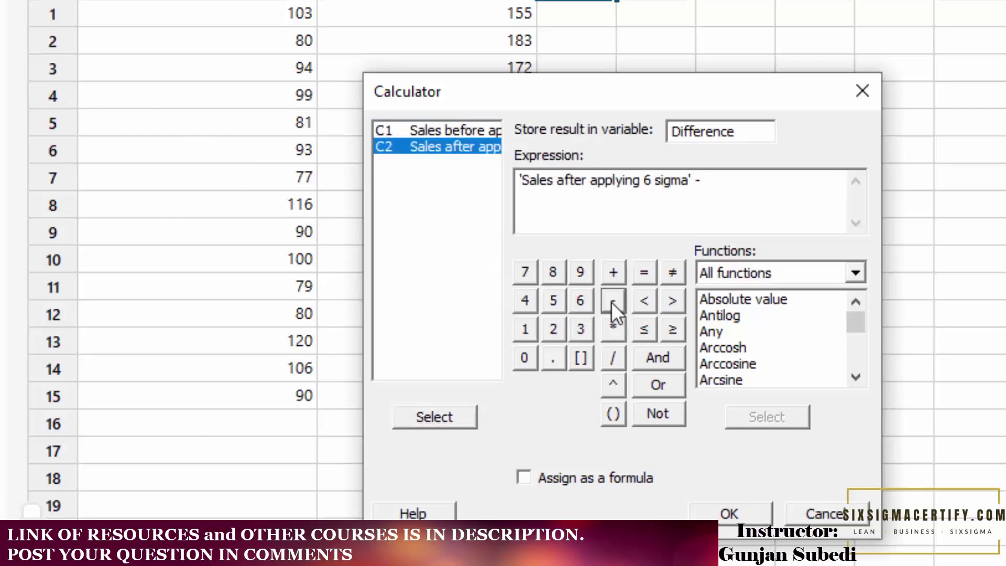
{"action": "left_click", "coordinate": [456, 131]}
{"action": "left_click", "coordinate": [456, 414]}
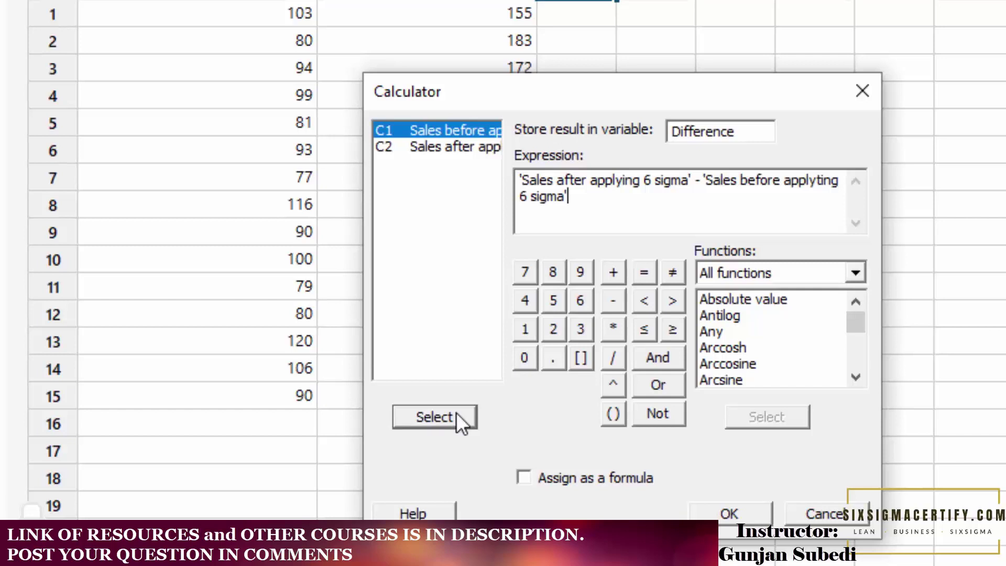
Run the calculation to fill C3 Difference with the 15 differences
{"action": "mouse_move", "coordinate": [857, 320]}
{"action": "left_mouse_down"}
{"action": "mouse_move", "coordinate": [856, 367]}
{"action": "mouse_move", "coordinate": [854, 307]}
{"action": "left_mouse_up"}
{"action": "left_click", "coordinate": [727, 515]}
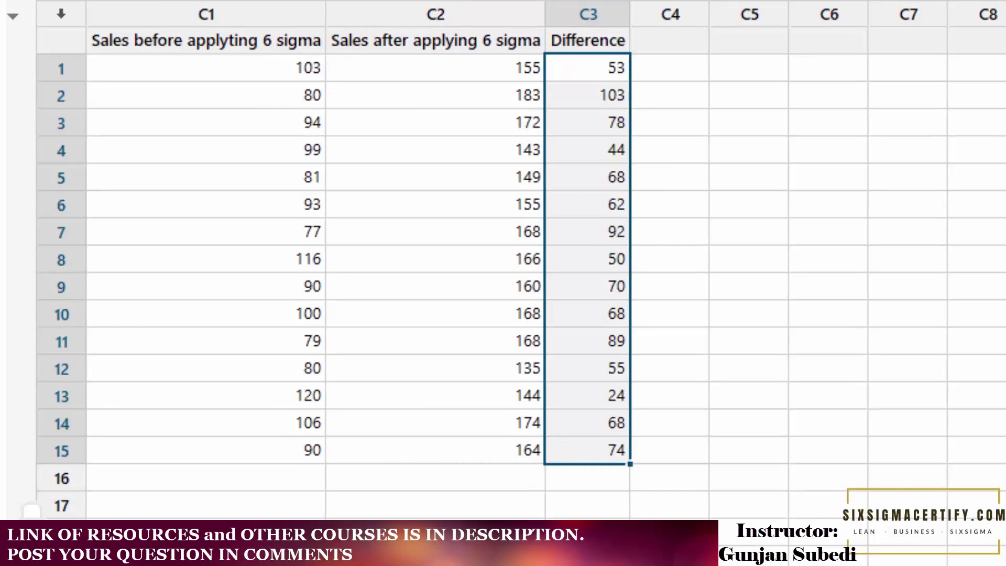
{"action": "left_click", "coordinate": [672, 40]}
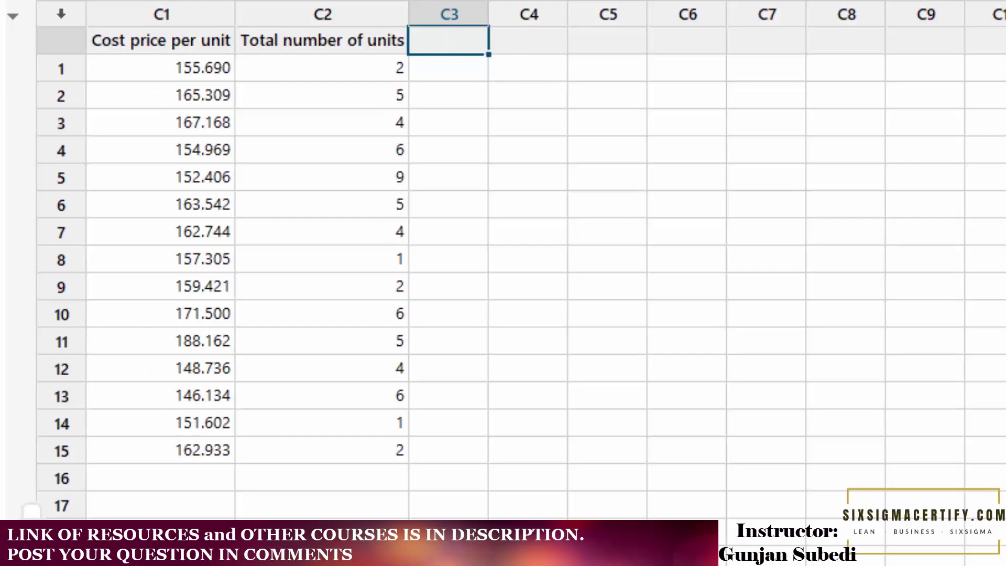
Open a reset Calculator and set the result column name to 'Total cost'
{"action": "key", "text": "alt+c"}
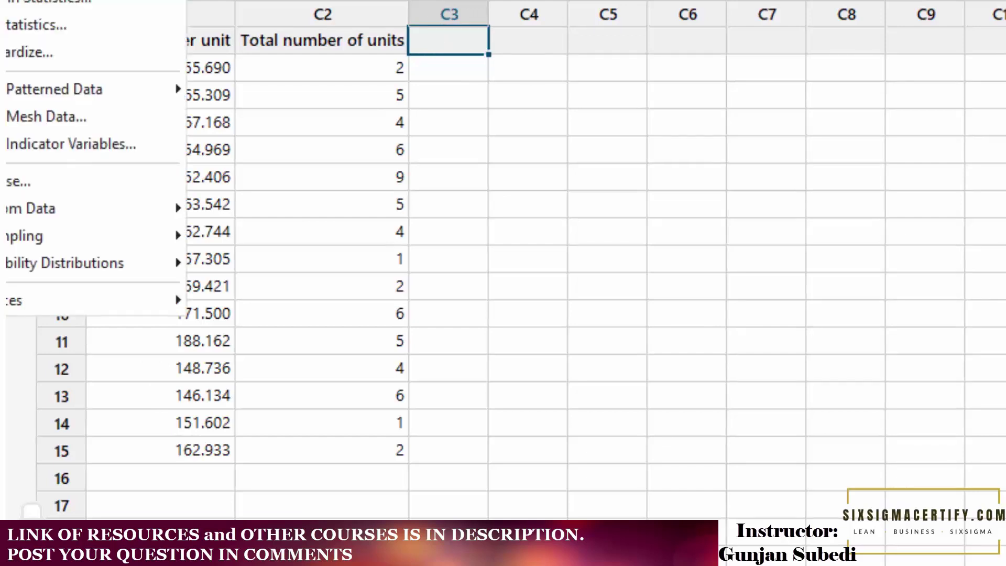
{"action": "key", "text": "c"}
{"action": "key", "text": "F3"}
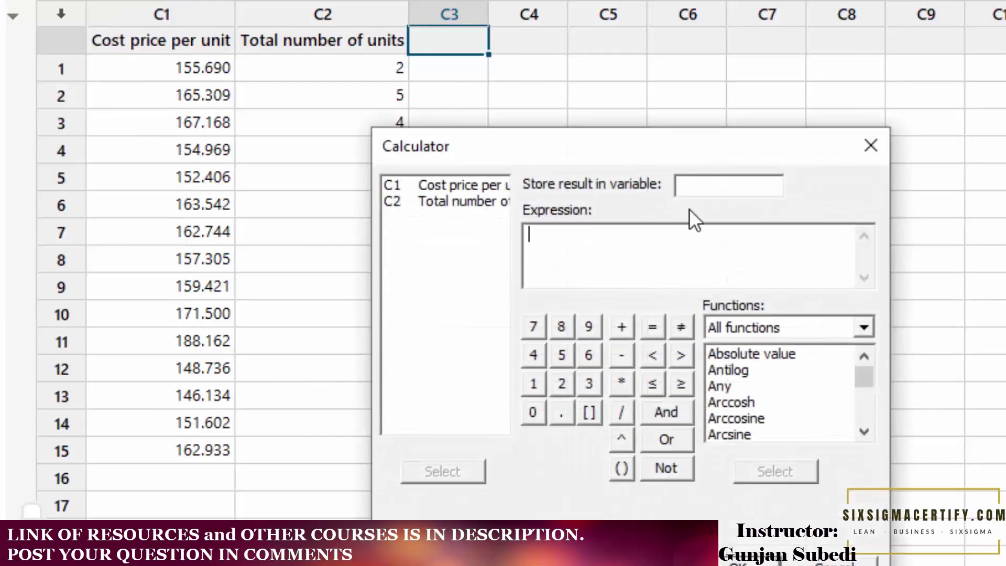
{"action": "left_click", "coordinate": [707, 185]}
{"action": "type", "text": "Total cost"}
Multiply cost price per unit by total number of units to fill Total cost
{"action": "left_click", "coordinate": [600, 271]}
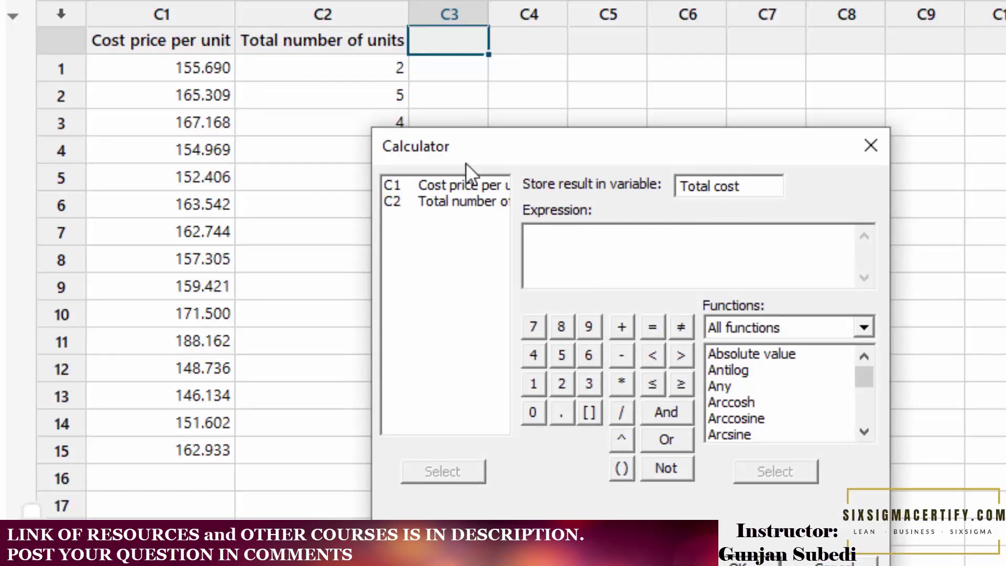
{"action": "double_click", "coordinate": [448, 188]}
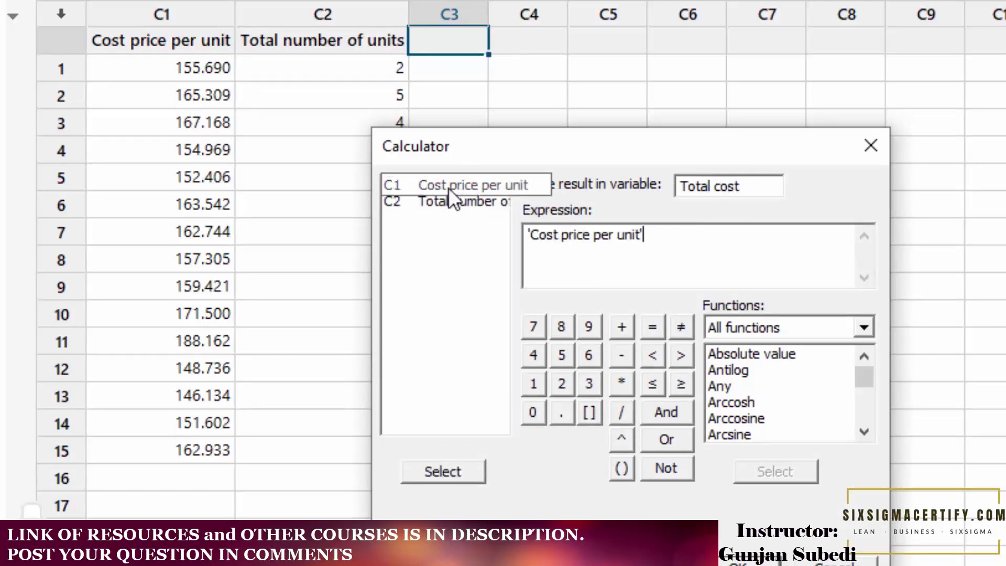
{"action": "left_click", "coordinate": [622, 383]}
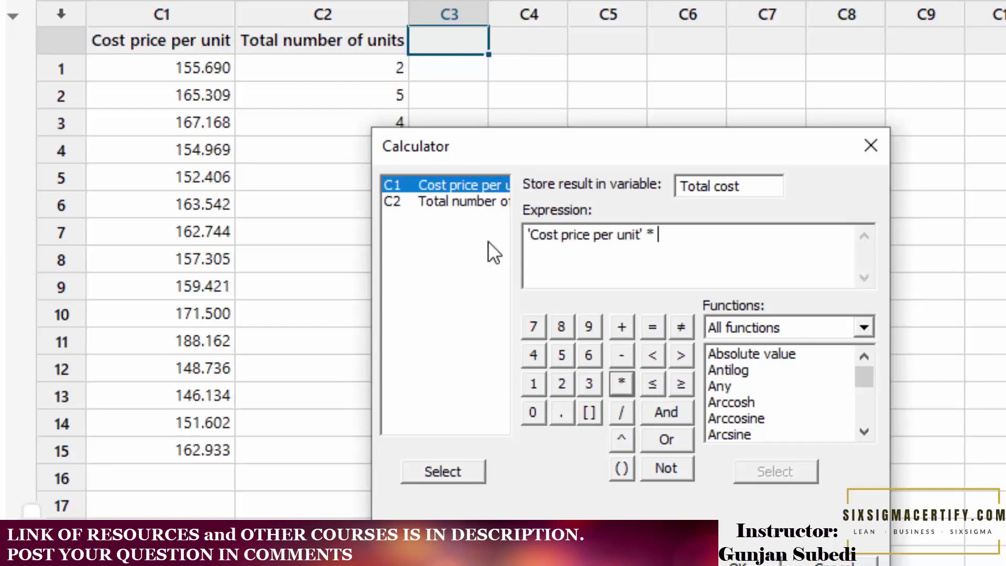
{"action": "double_click", "coordinate": [464, 202]}
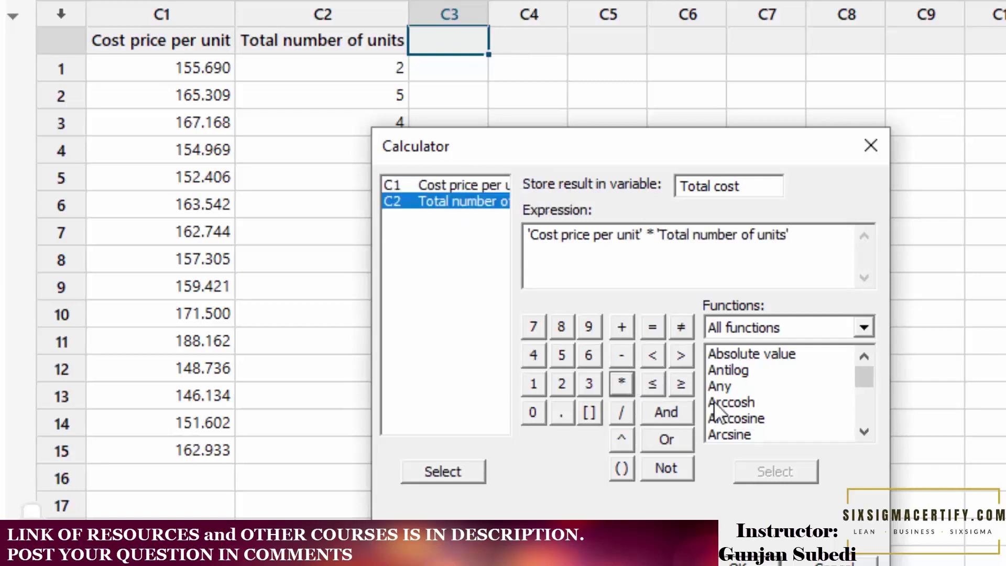
{"action": "key", "text": "Return"}
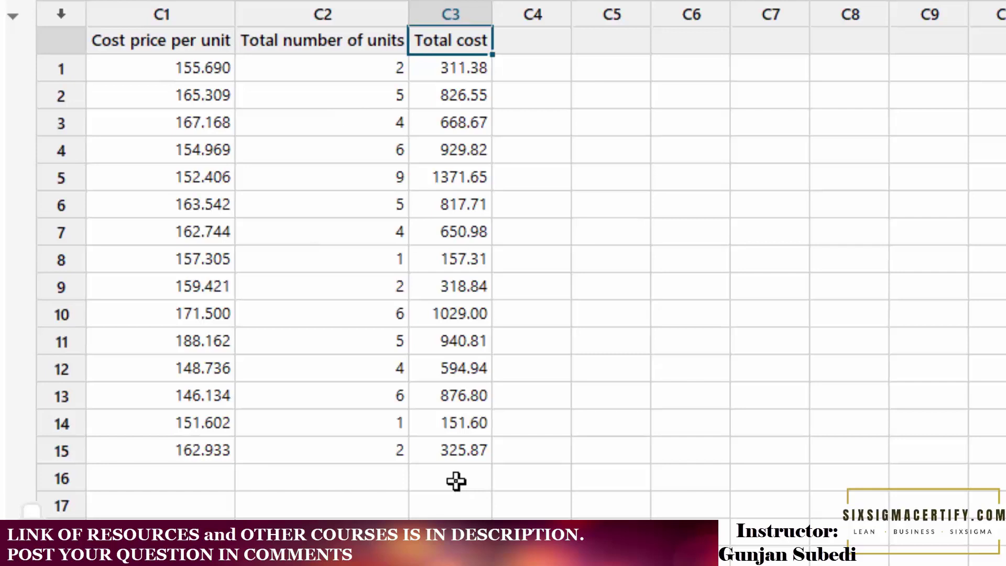
{"action": "left_click", "coordinate": [532, 108]}
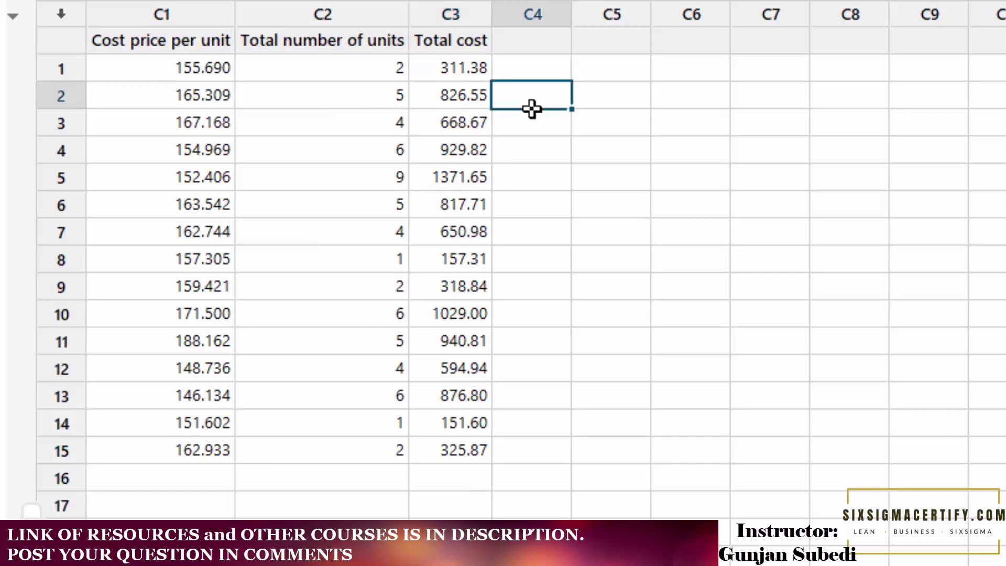
Review the Total cost values, then open a reset Calculator storing into 'Sum'
{"action": "left_click", "coordinate": [533, 46]}
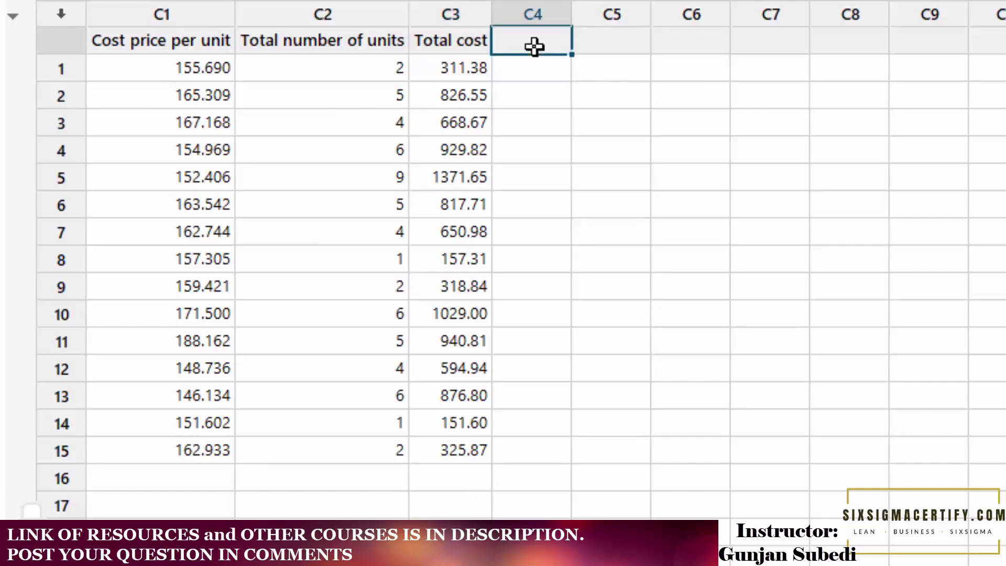
{"action": "left_click_drag", "start_coordinate": [460, 70], "coordinate": [449, 456]}
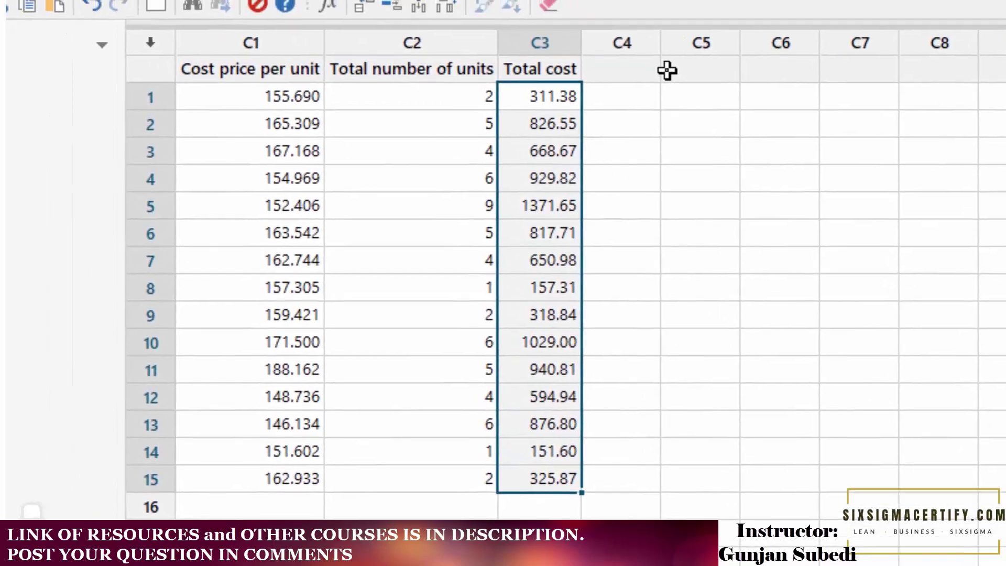
{"action": "left_click", "coordinate": [534, 41]}
{"action": "left_click", "coordinate": [174, 14]}
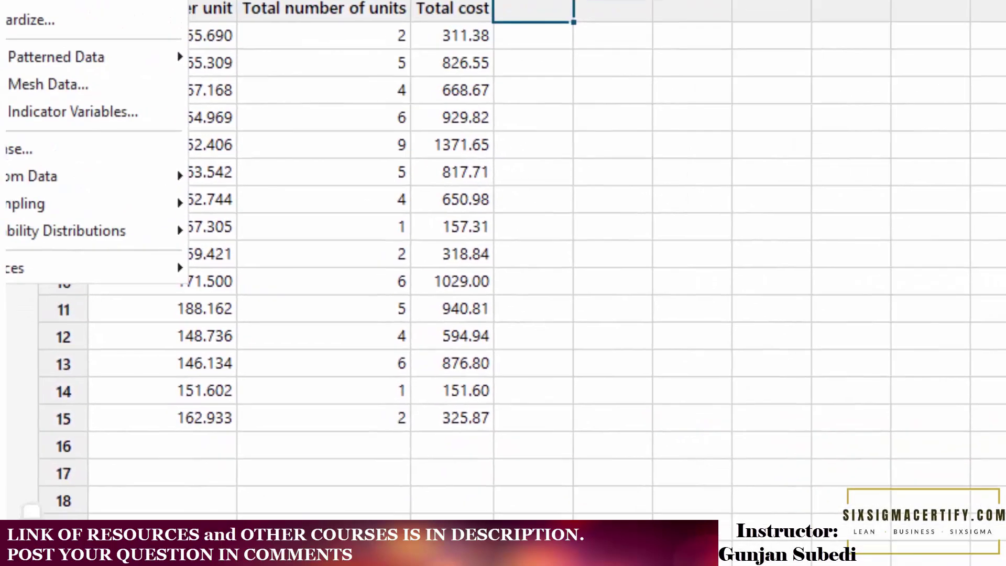
{"action": "left_click", "coordinate": [229, 41]}
{"action": "key", "text": "F3"}
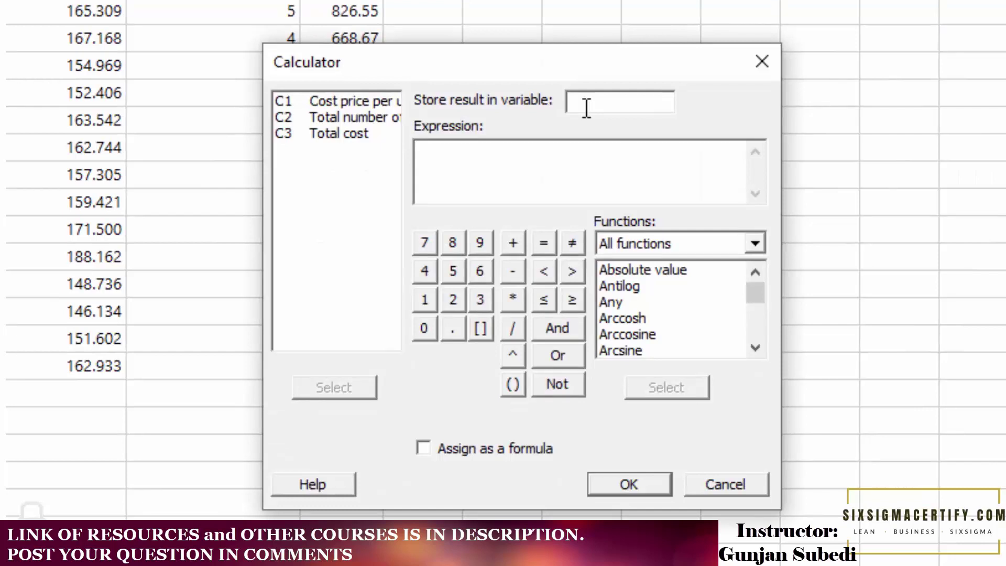
{"action": "type", "text": "Sum"}
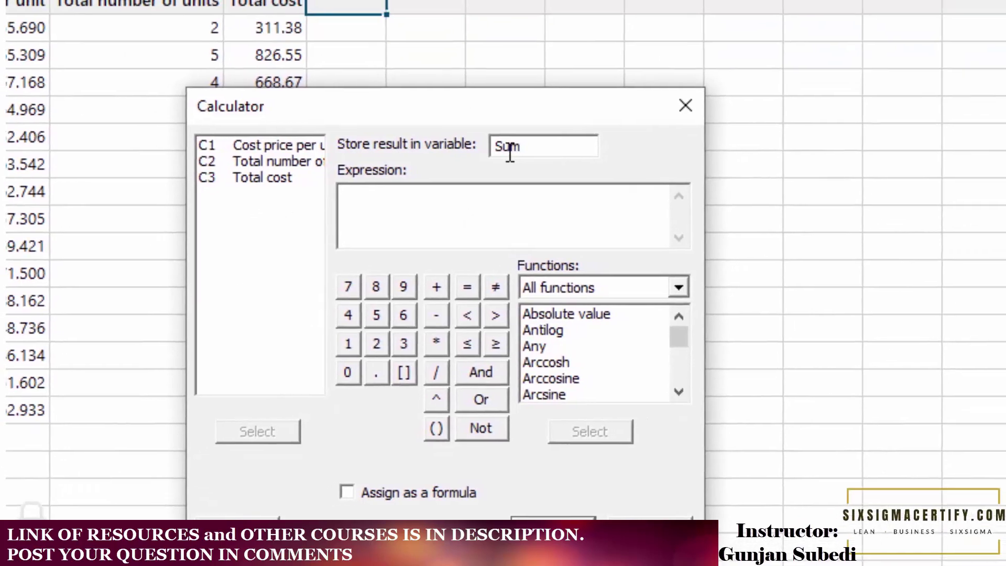
Compute SUM('Total cost') into the Sum column, yielding 9971.92
{"action": "left_click", "coordinate": [671, 202]}
{"action": "left_click_drag", "start_coordinate": [818, 289], "coordinate": [816, 317]}
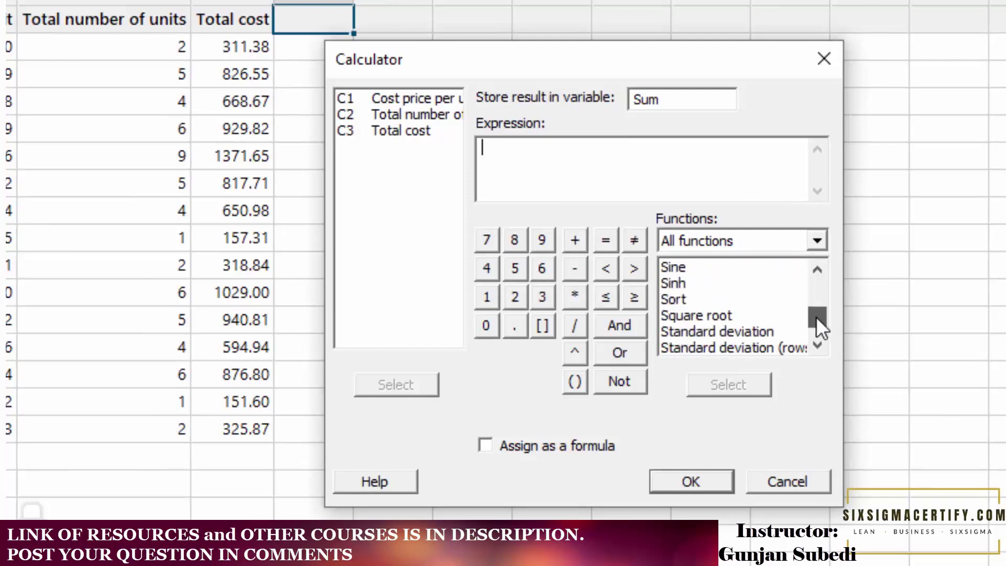
{"action": "scroll", "coordinate": [734, 310], "scroll_direction": "down", "scroll_amount": 2}
{"action": "double_click", "coordinate": [675, 299]}
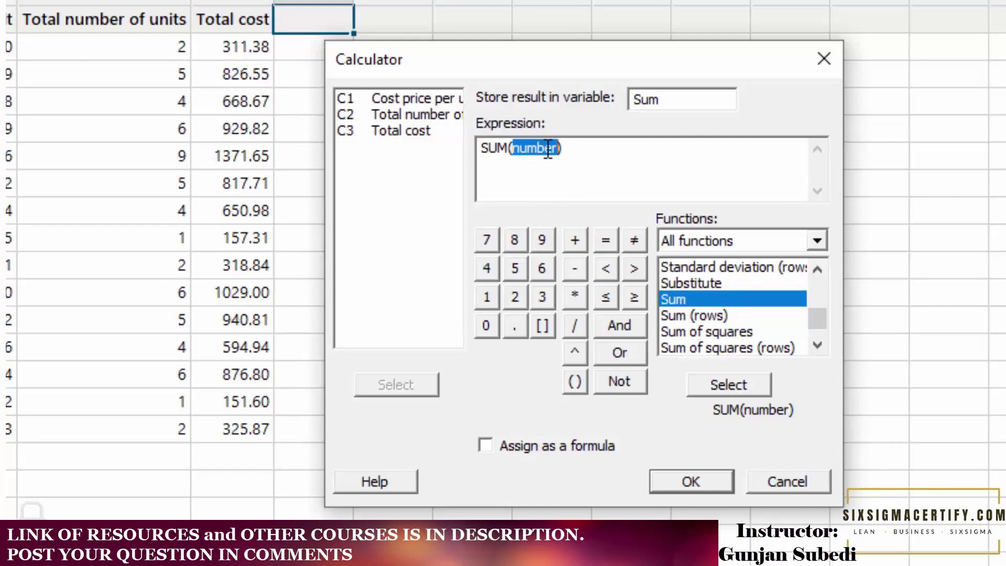
{"action": "left_click", "coordinate": [394, 131]}
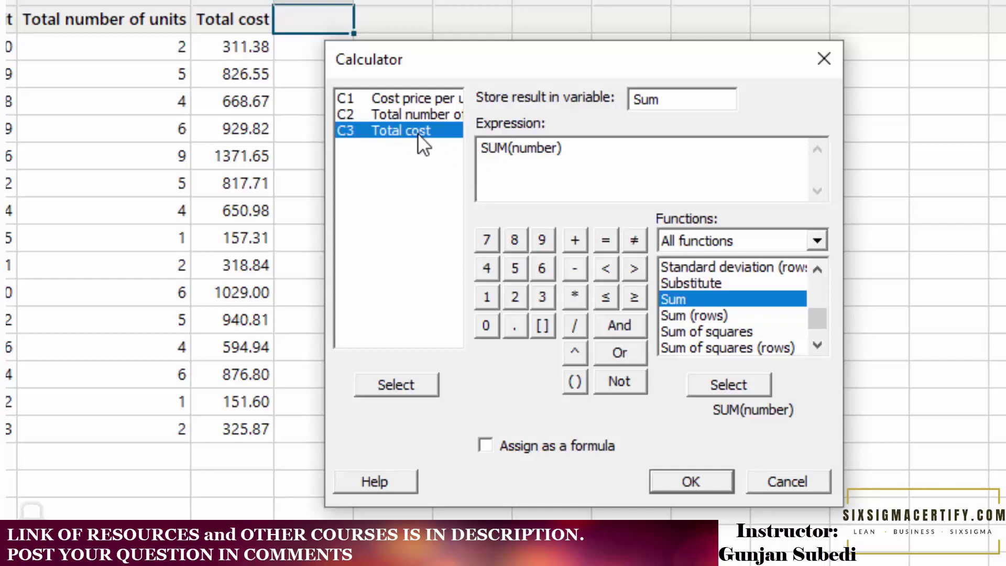
{"action": "left_click", "coordinate": [398, 385]}
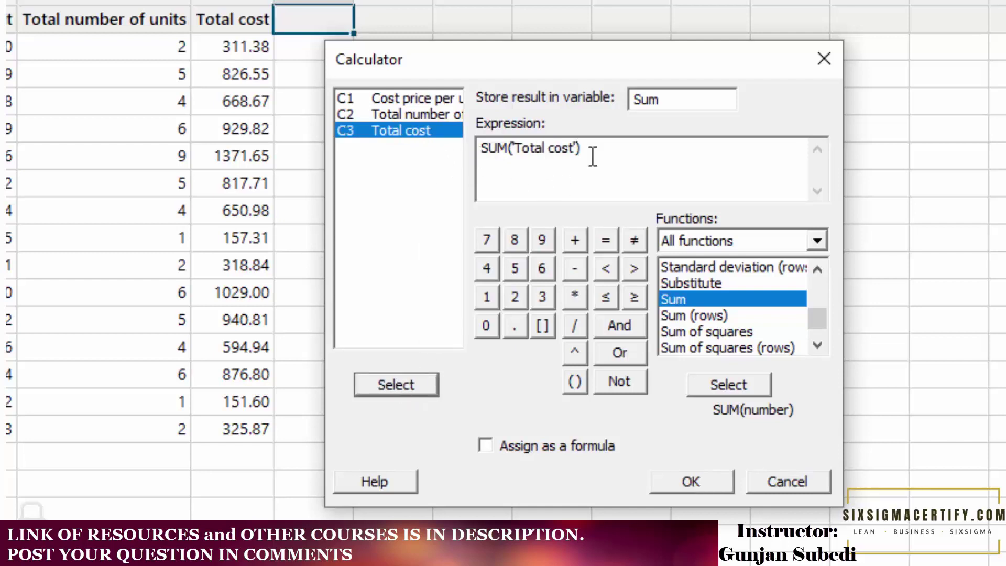
{"action": "left_click", "coordinate": [703, 483]}
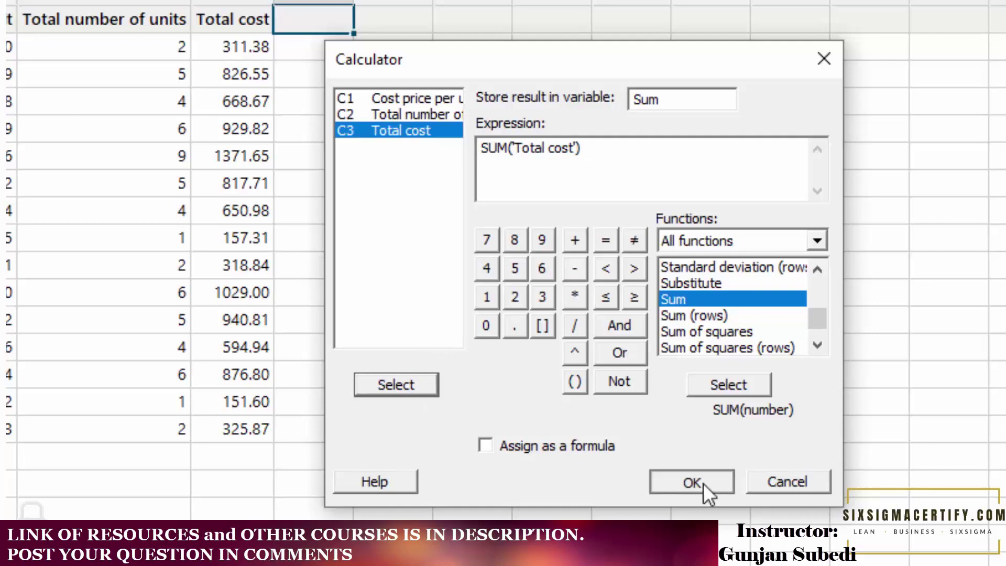
{"action": "left_click", "coordinate": [302, 47]}
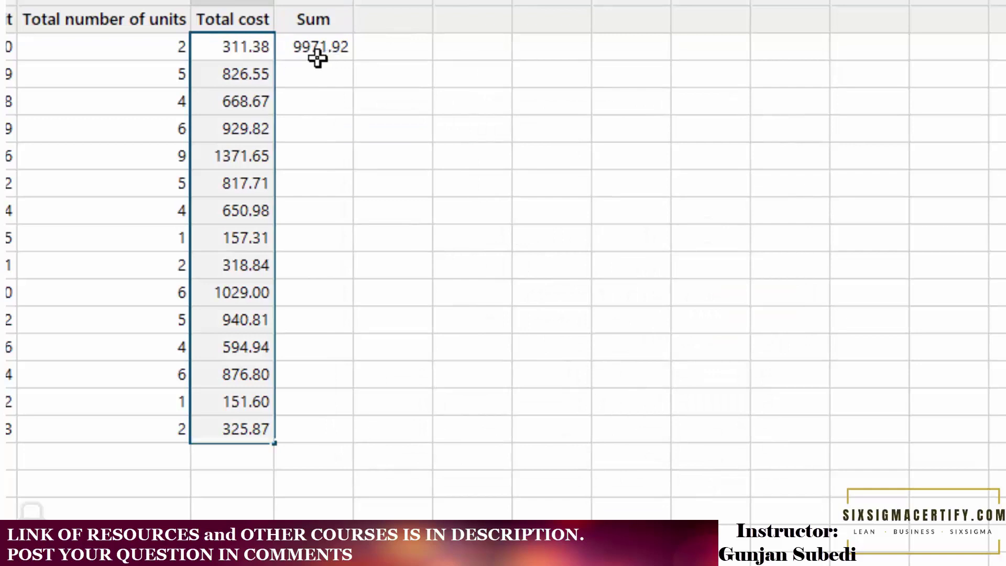
{"action": "left_click_drag", "start_coordinate": [224, 46], "coordinate": [269, 444]}
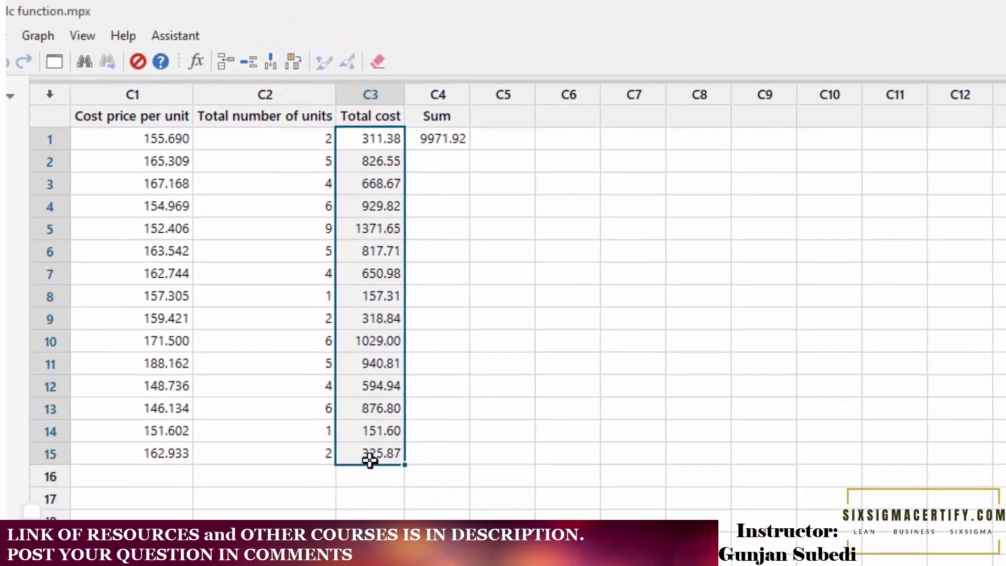